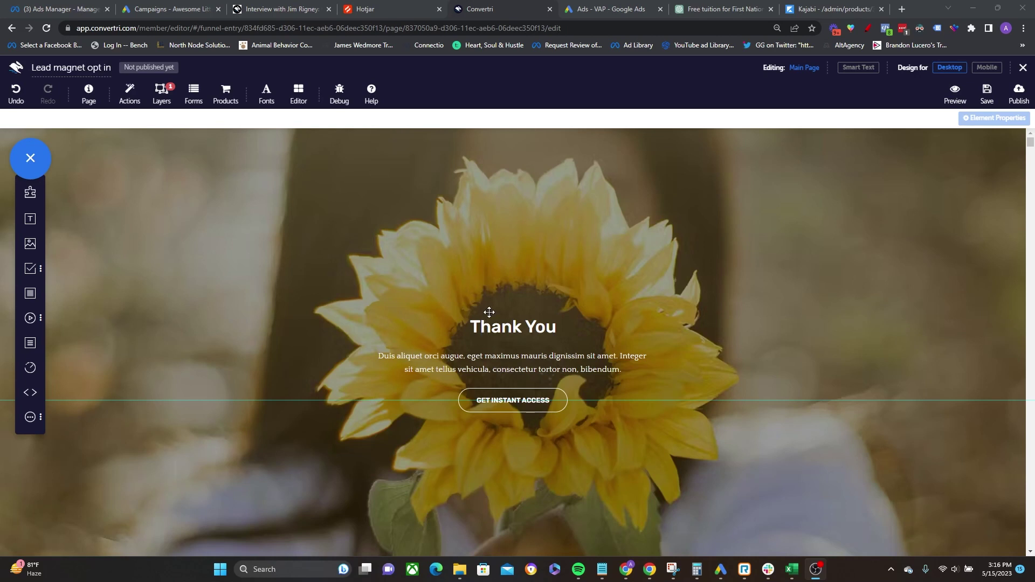
# Open Page Settings > Custom Scripts and start a new page script with + Add Page Script
pyautogui.click(89, 97)
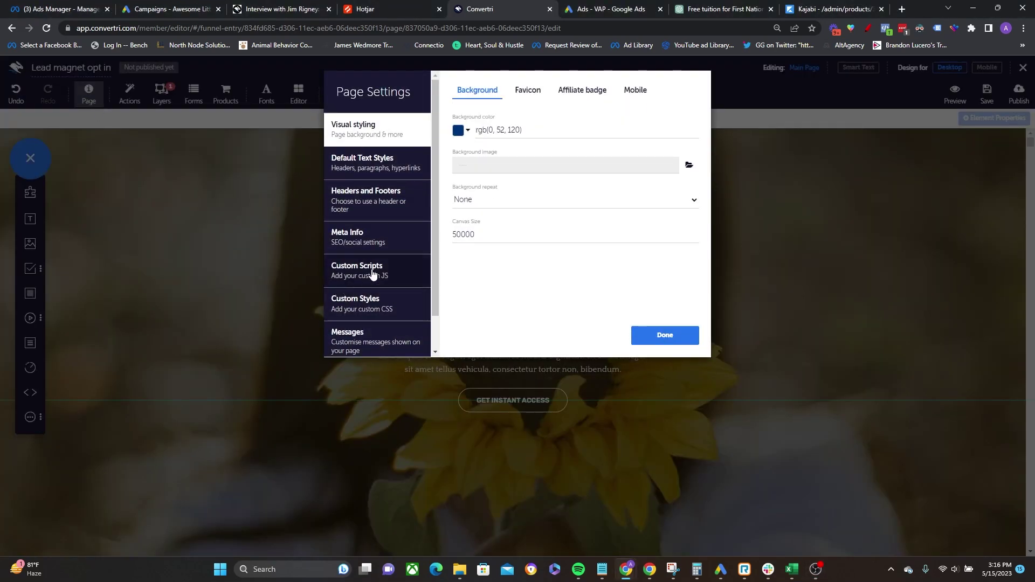
pyautogui.click(372, 275)
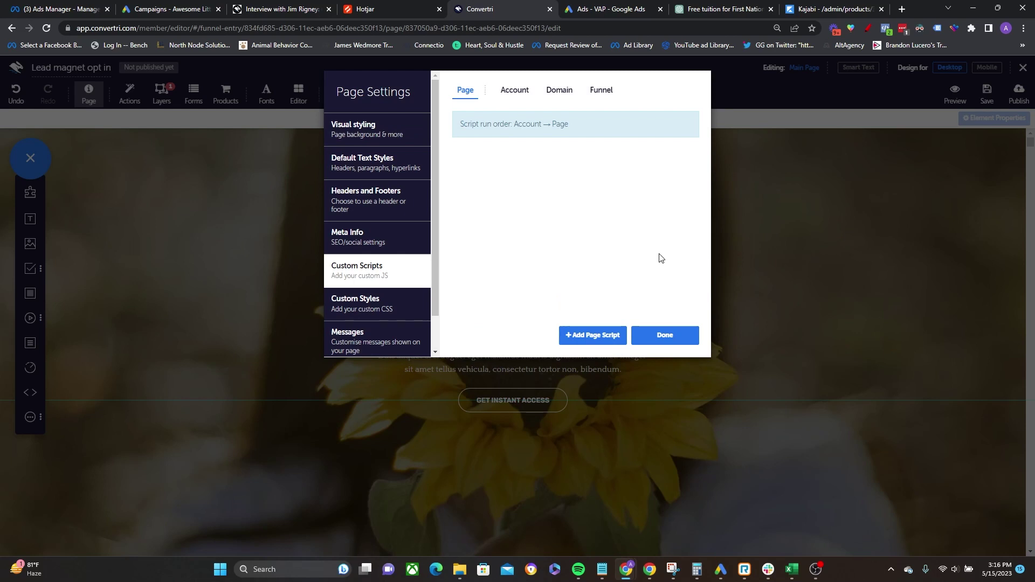
pyautogui.click(592, 335)
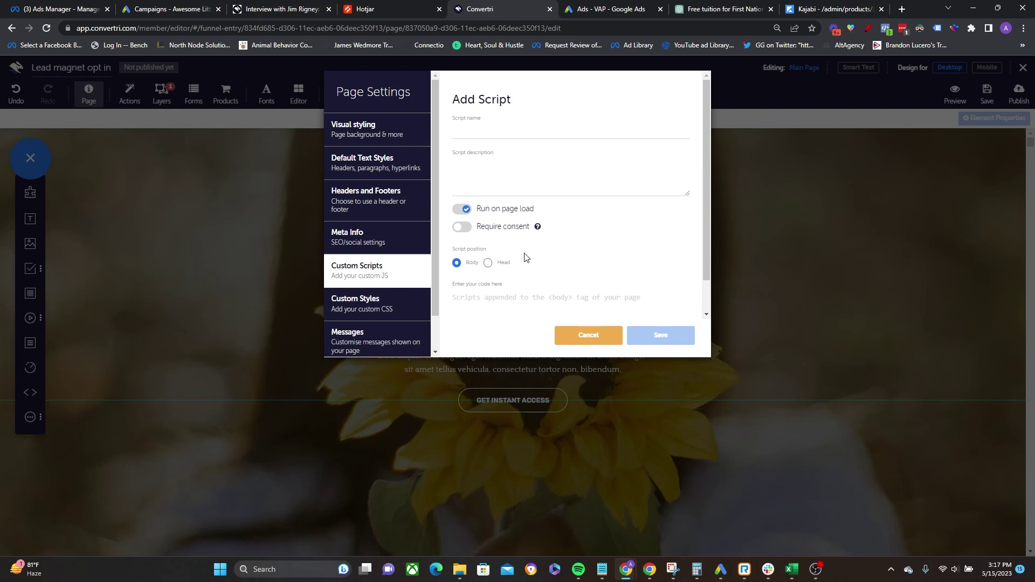
# Name the script 'FB pixel', set its position to Head, and fetch the pixel code from Notepad
pyautogui.click(502, 131)
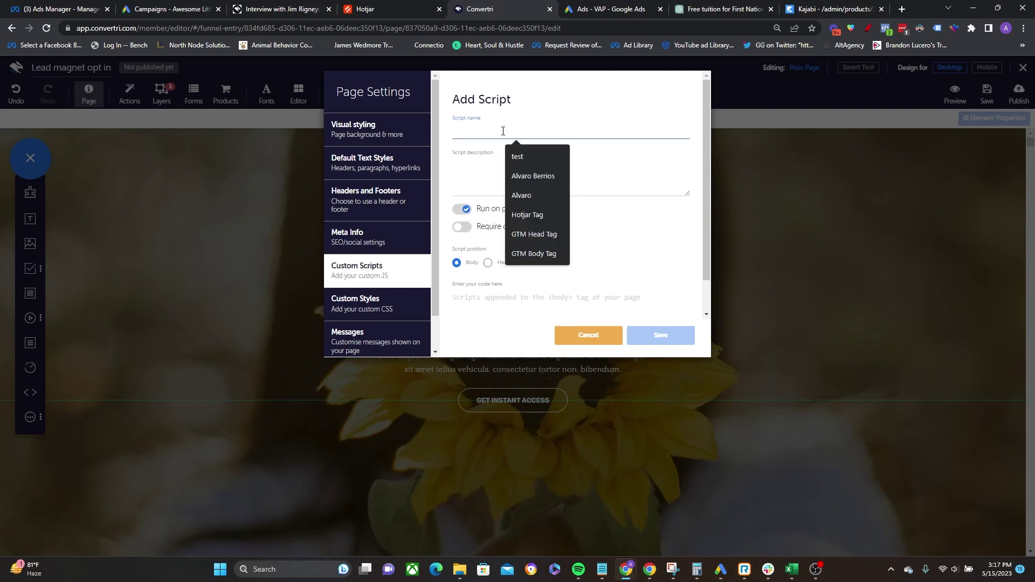
pyautogui.write('FB pix')
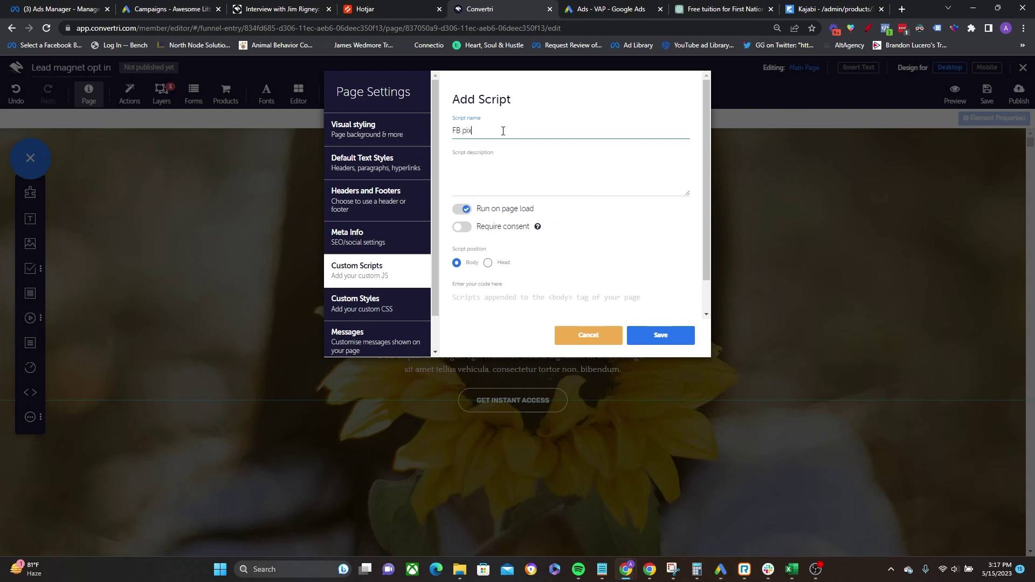
pyautogui.write('el')
pyautogui.click(491, 171)
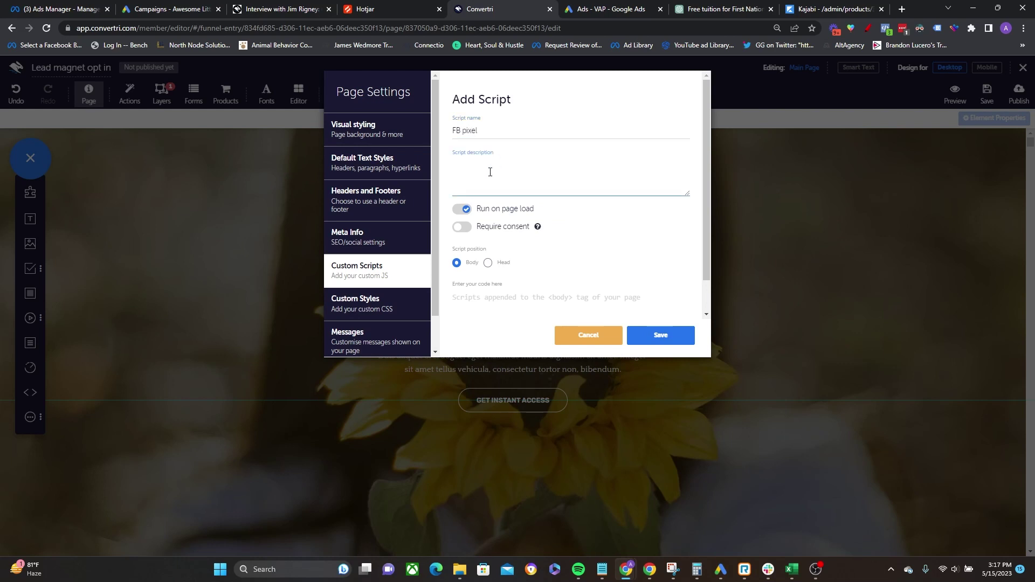
pyautogui.click(485, 129)
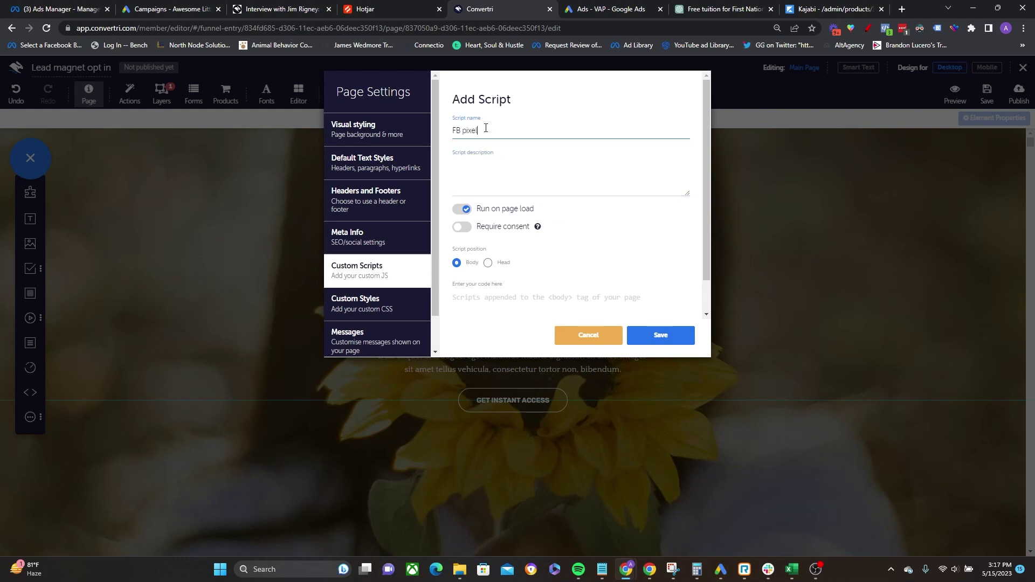
pyautogui.click(494, 189)
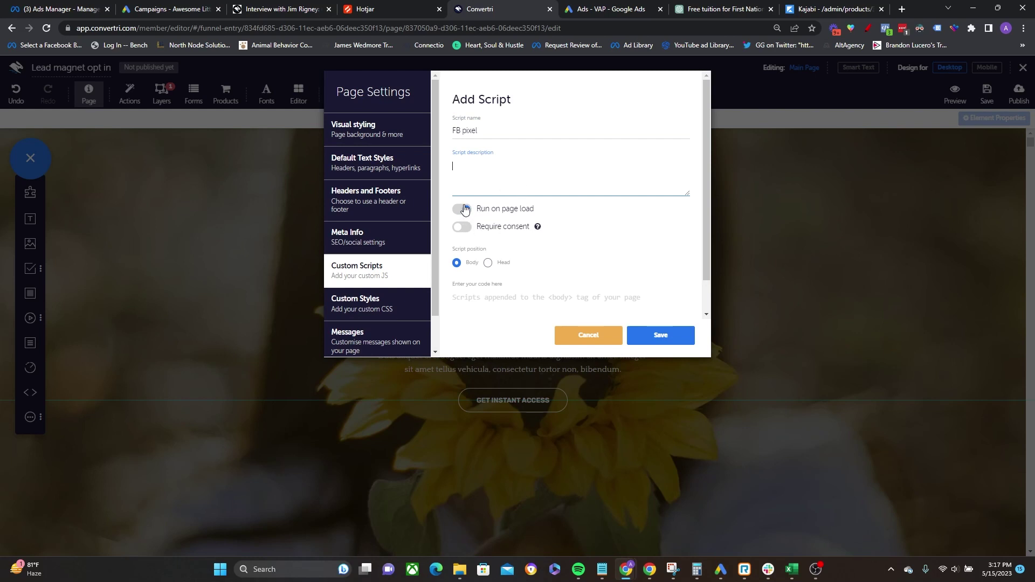
pyautogui.click(488, 264)
pyautogui.hotkey('alt', 'Tab')
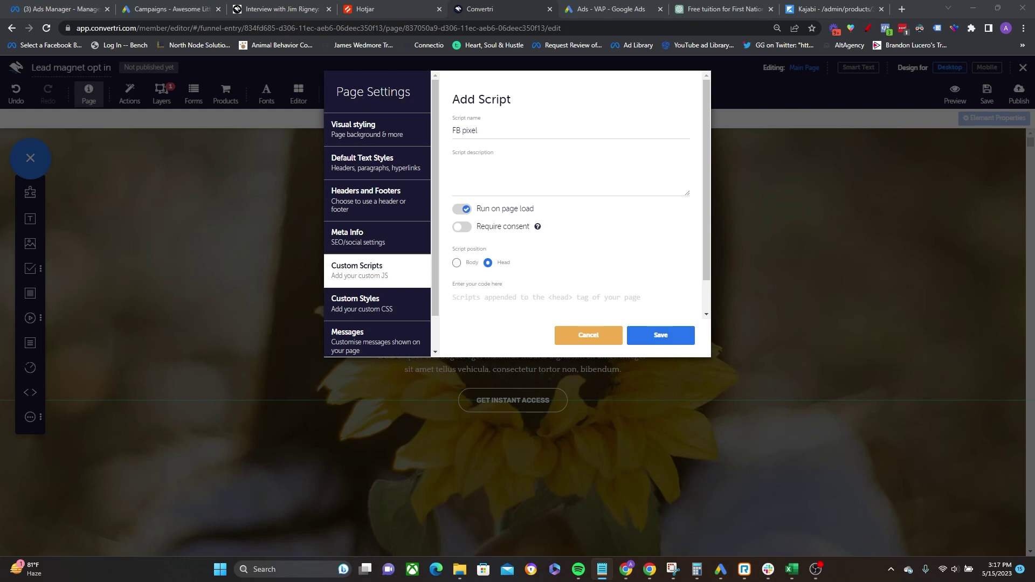
pyautogui.hotkey('alt', 'Tab')
# Paste the Meta Pixel code into the script, review it, and collapse the code box
pyautogui.hotkey('ctrl', 'v')
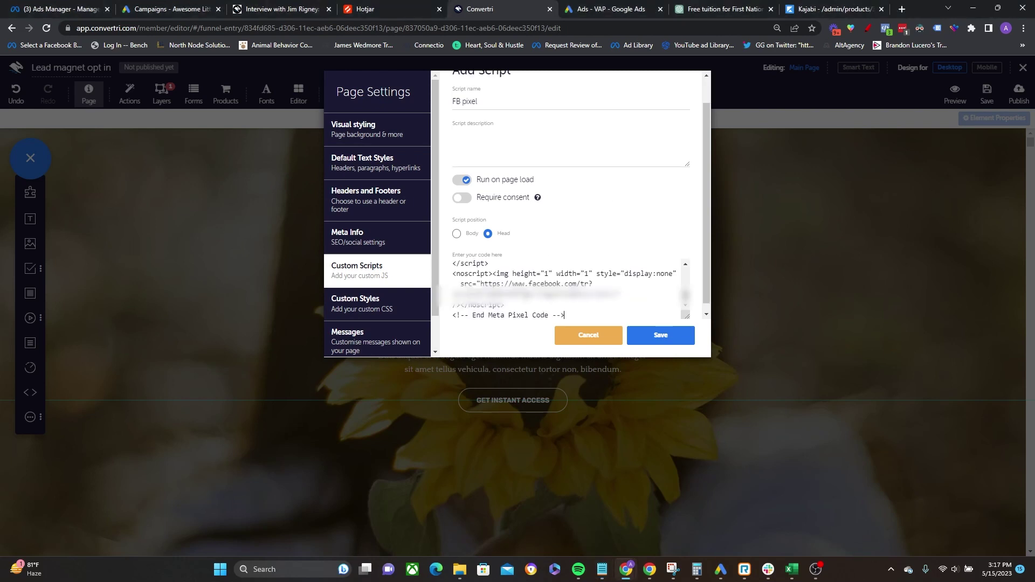
pyautogui.scroll(10, 528, 283)
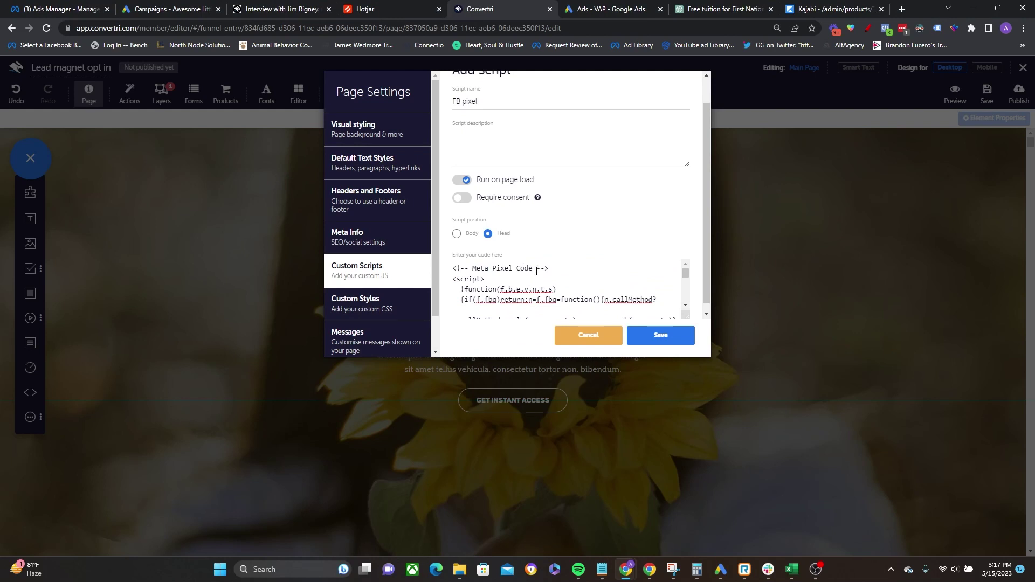
pyautogui.scroll(1, 534, 259)
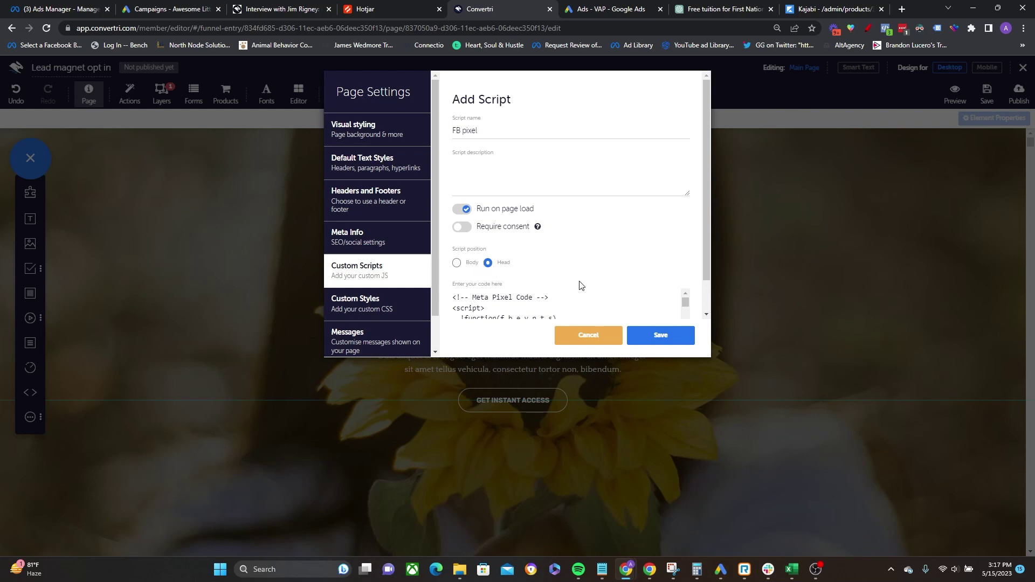
pyautogui.scroll(-4, 515, 298)
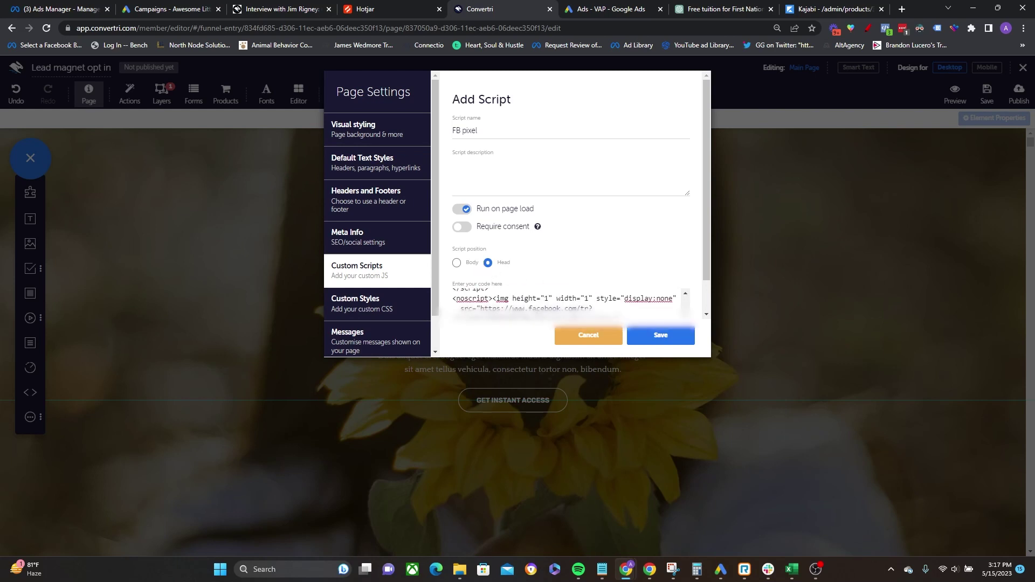
pyautogui.scroll(4, 535, 311)
pyautogui.scroll(-4, 535, 311)
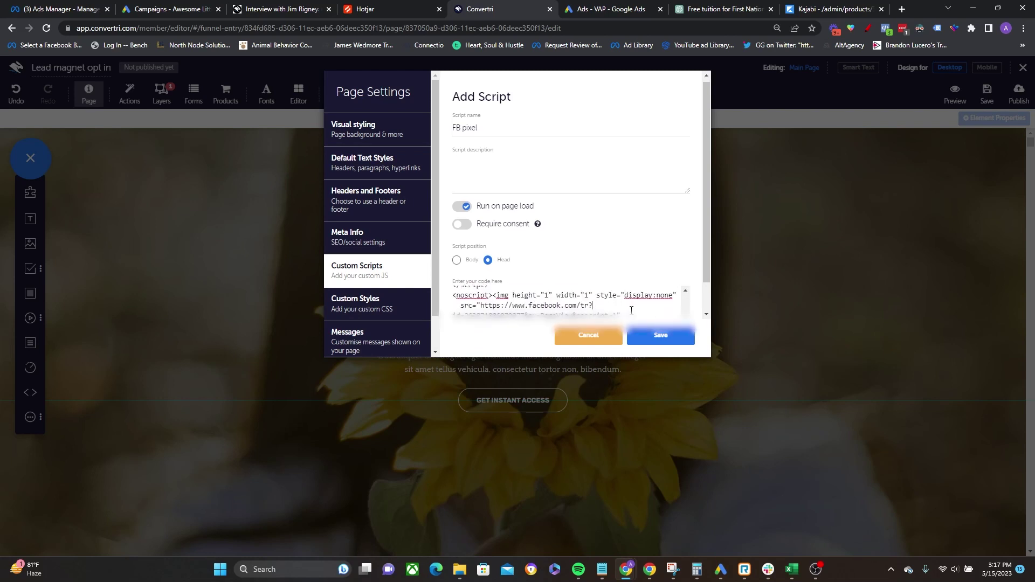
pyautogui.scroll(-1, 629, 301)
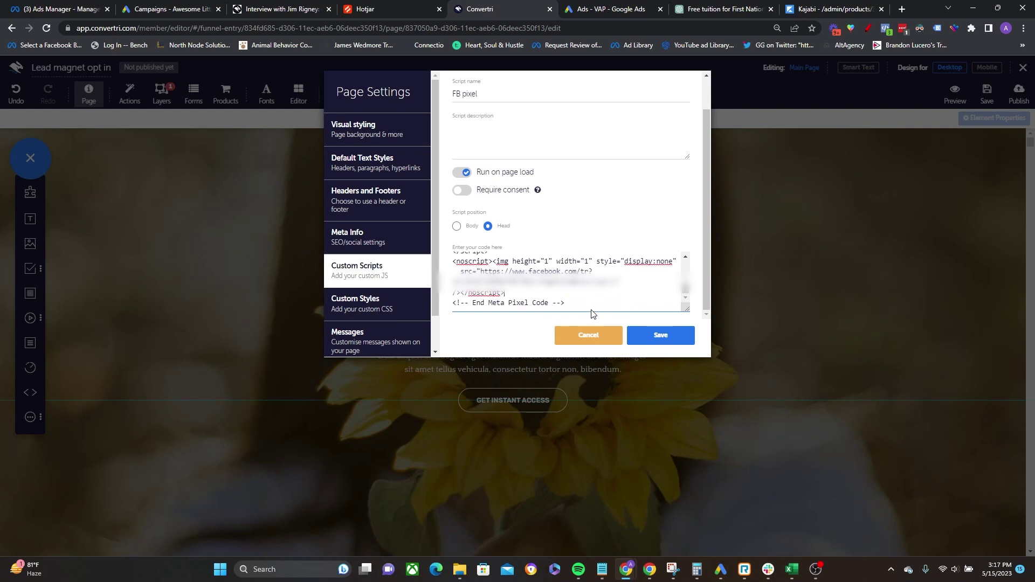
pyautogui.moveTo(687, 309)
pyautogui.mouseDown()
pyautogui.moveTo(684, 296)
pyautogui.moveTo(700, 387)
pyautogui.moveTo(686, 309)
pyautogui.mouseUp()
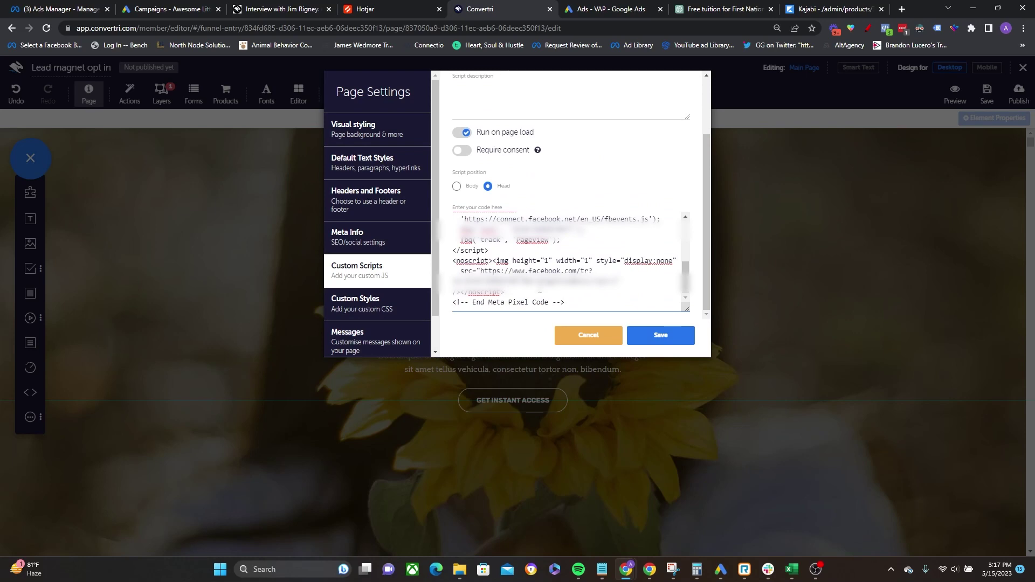
# Google 'facebook standard events' in a new tab and open the Meta Pixel standard events specifications
pyautogui.click(902, 9)
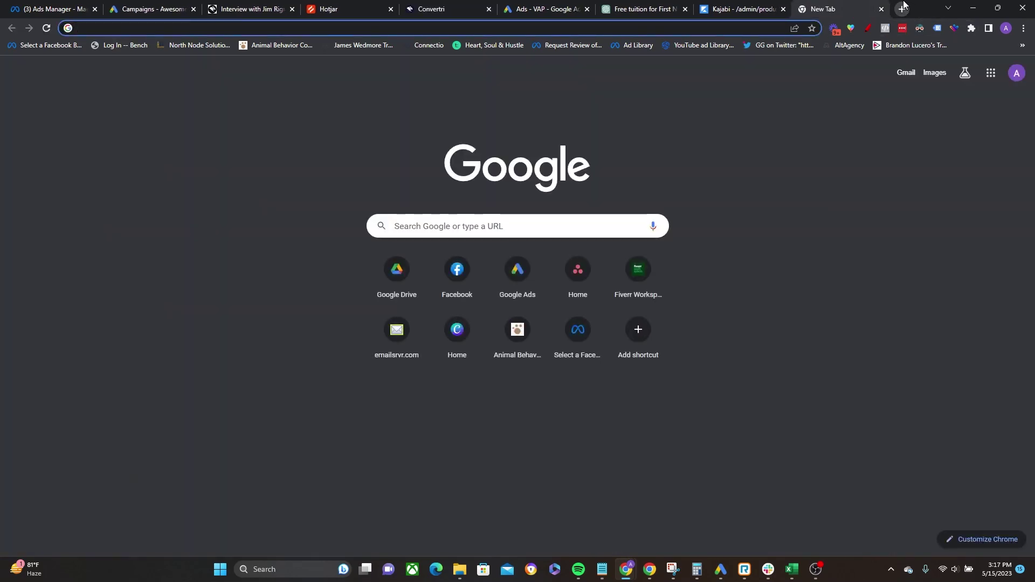
pyautogui.write('facebook.com')
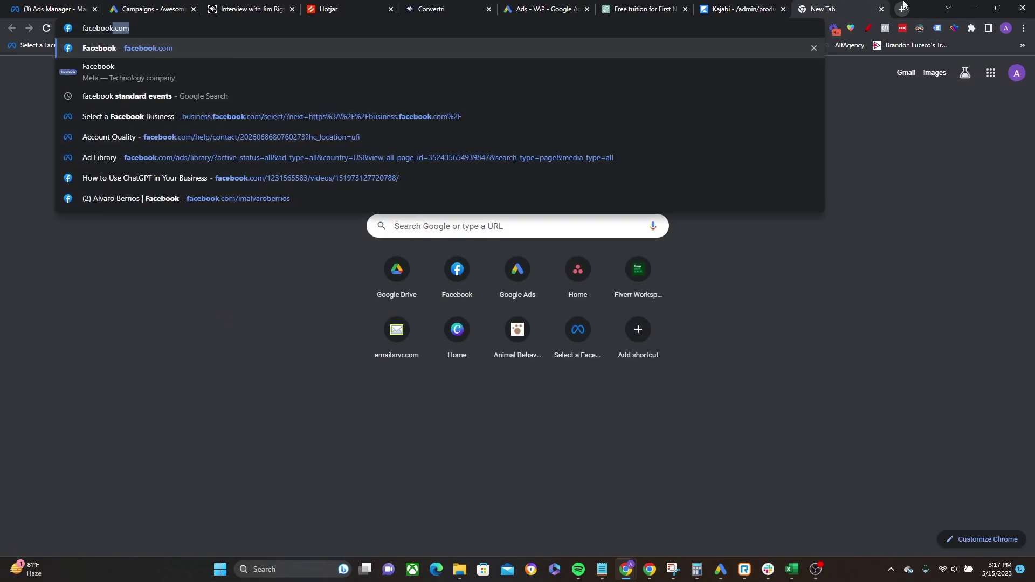
pyautogui.press('Down')
pyautogui.press('Down')
pyautogui.press('Return')
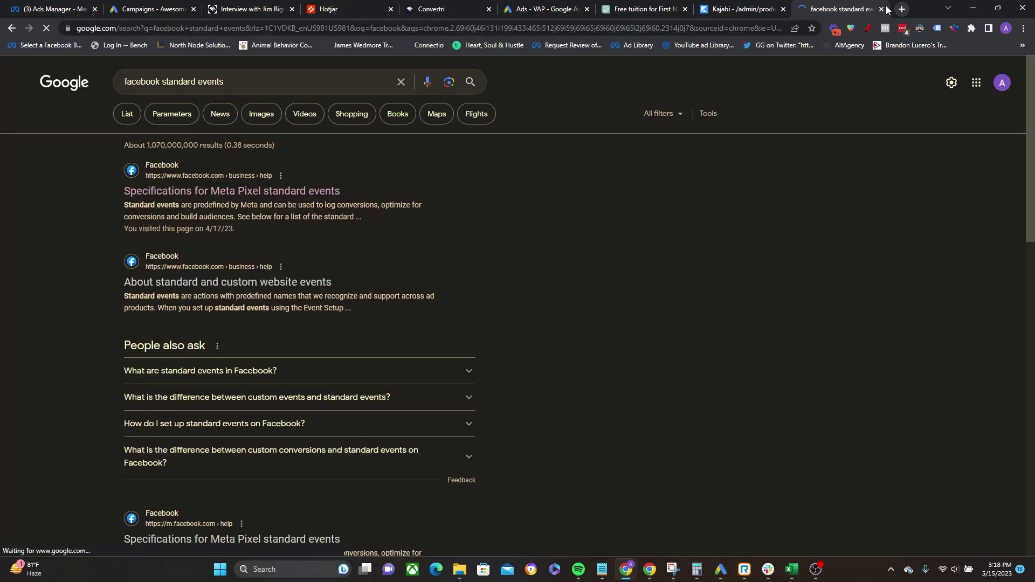
pyautogui.click(185, 192)
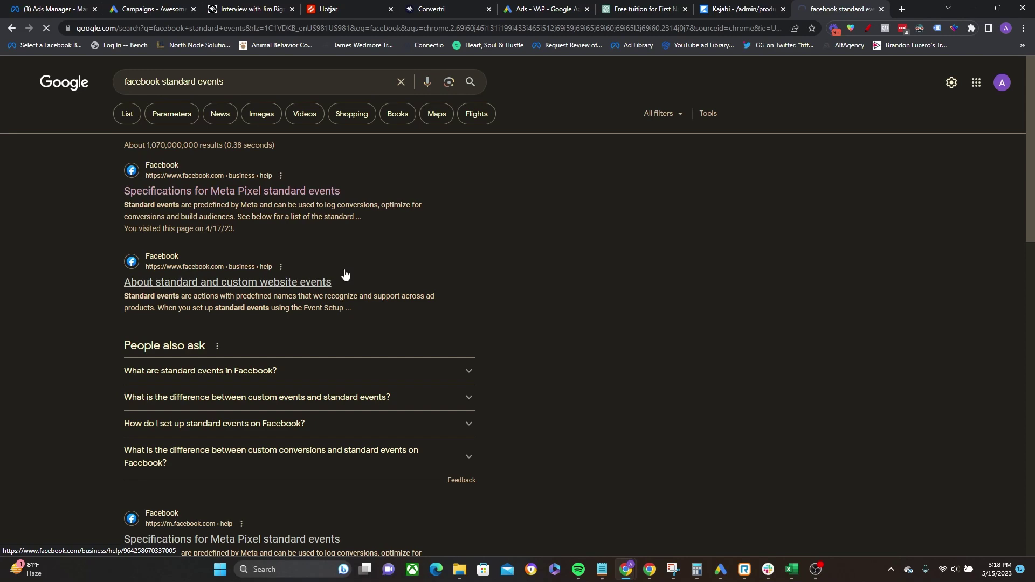
# Browse the Standard events table, checking the AddToWishlist event code along the way
pyautogui.scroll(-5, 566, 307)
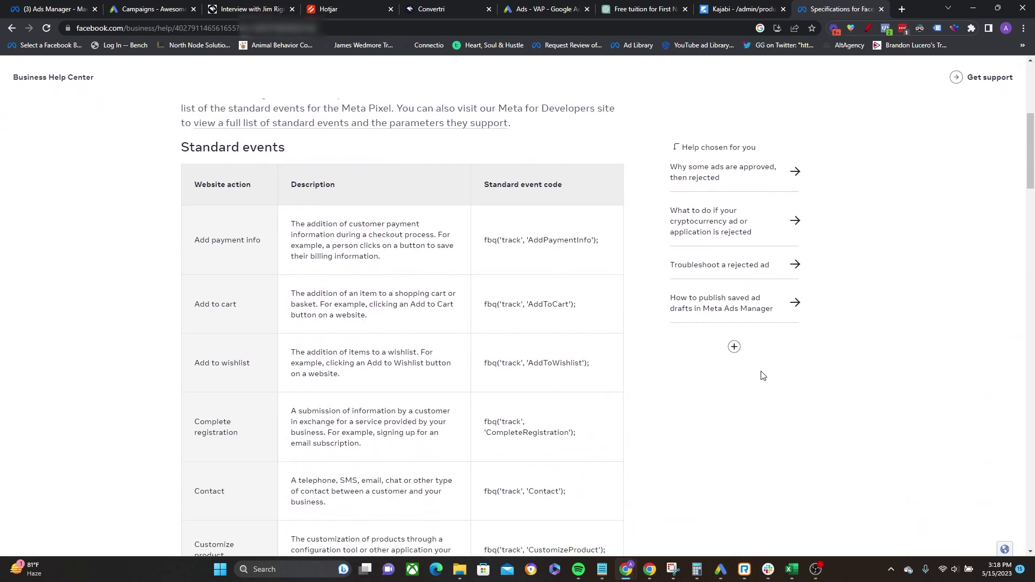
pyautogui.scroll(-1, 652, 374)
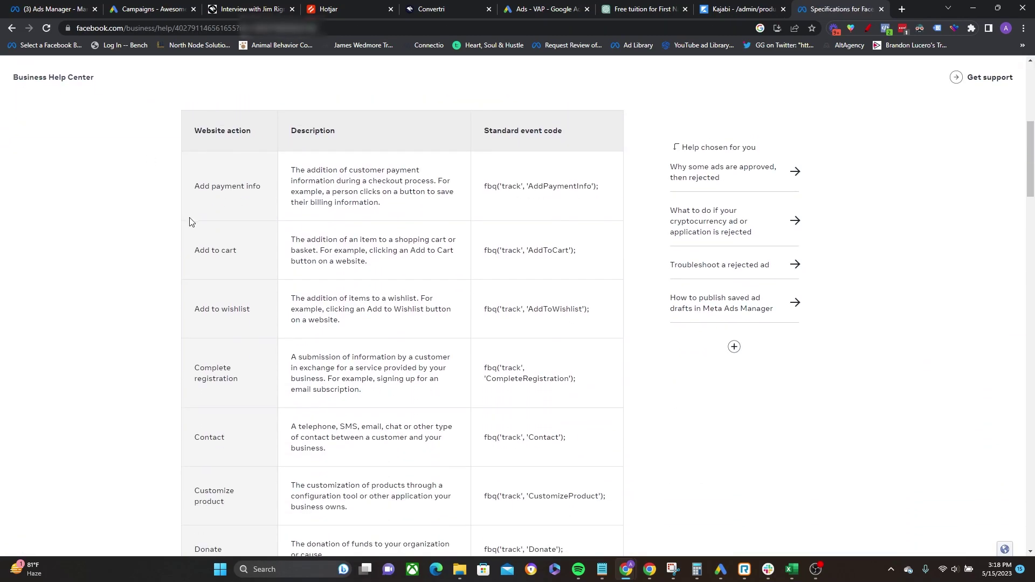
pyautogui.scroll(-1, 192, 222)
pyautogui.scroll(-1, 213, 253)
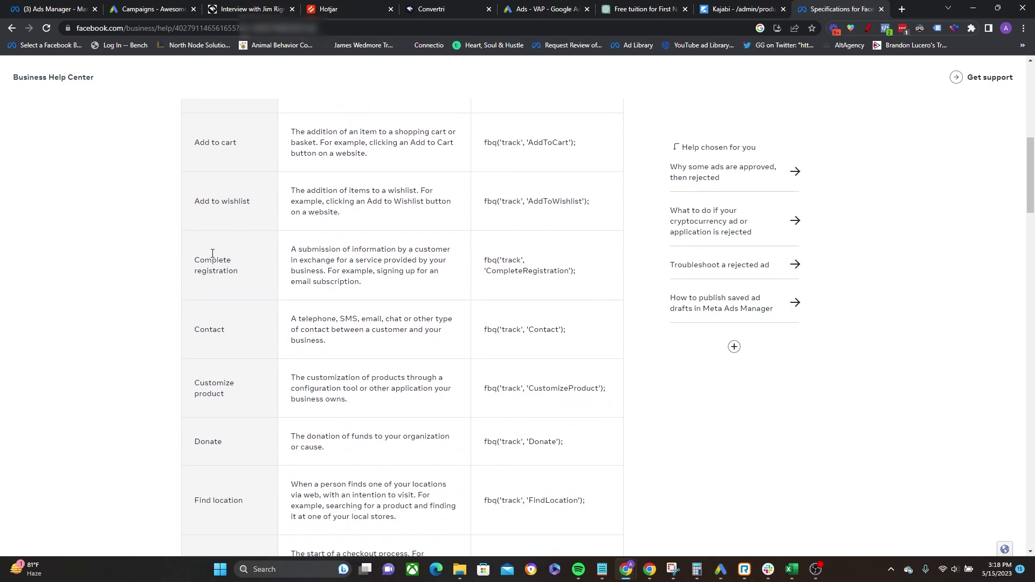
pyautogui.scroll(-1, 215, 261)
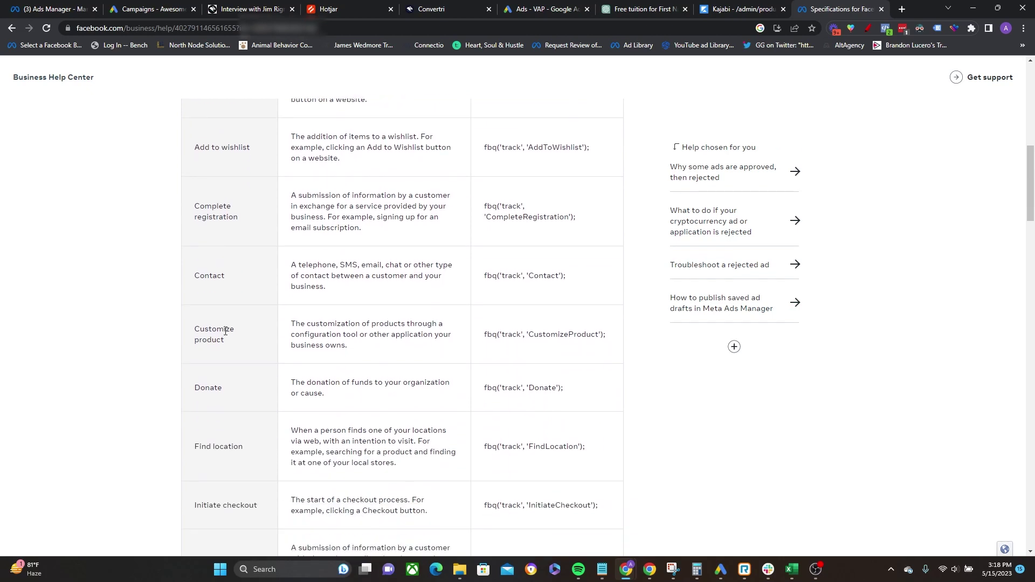
pyautogui.scroll(-8, 223, 360)
pyautogui.scroll(-4, 225, 357)
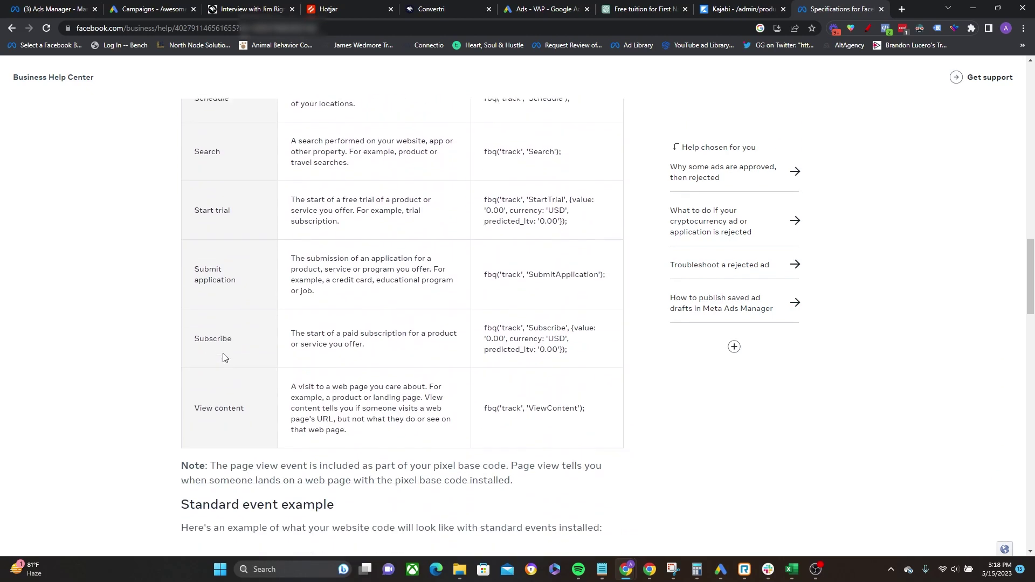
pyautogui.scroll(5, 265, 358)
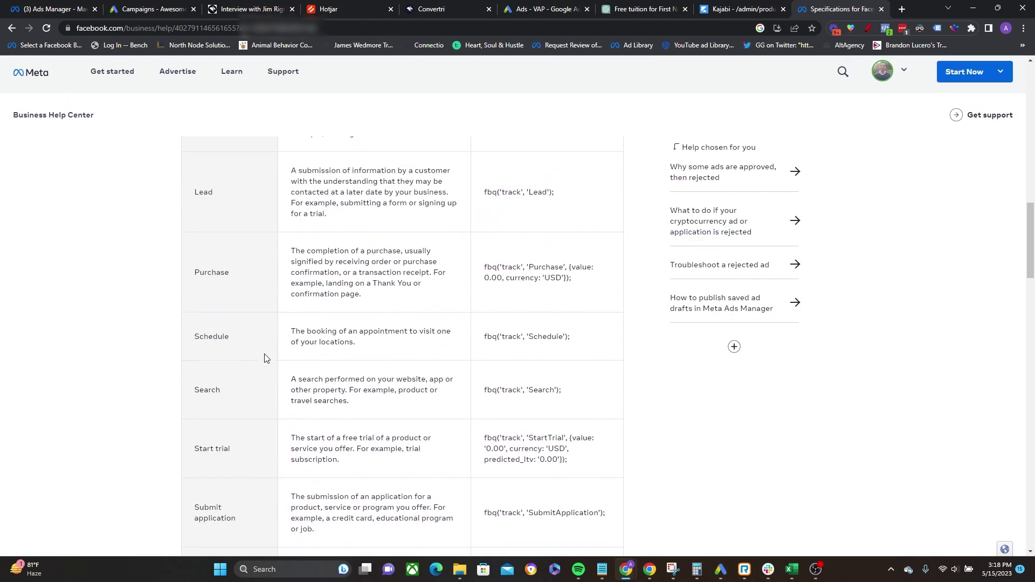
pyautogui.scroll(7, 270, 360)
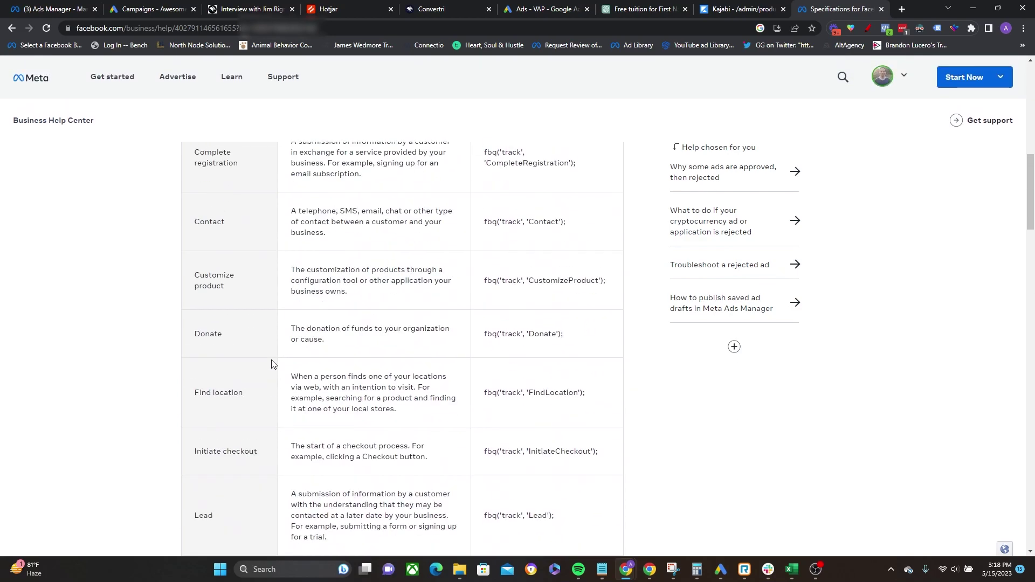
pyautogui.scroll(6, 271, 361)
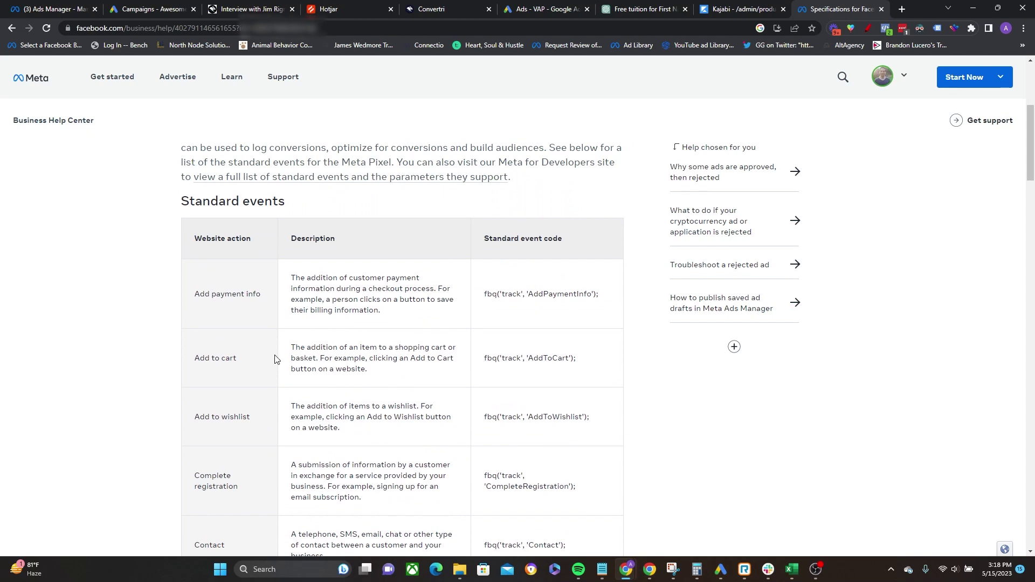
pyautogui.scroll(-2, 274, 359)
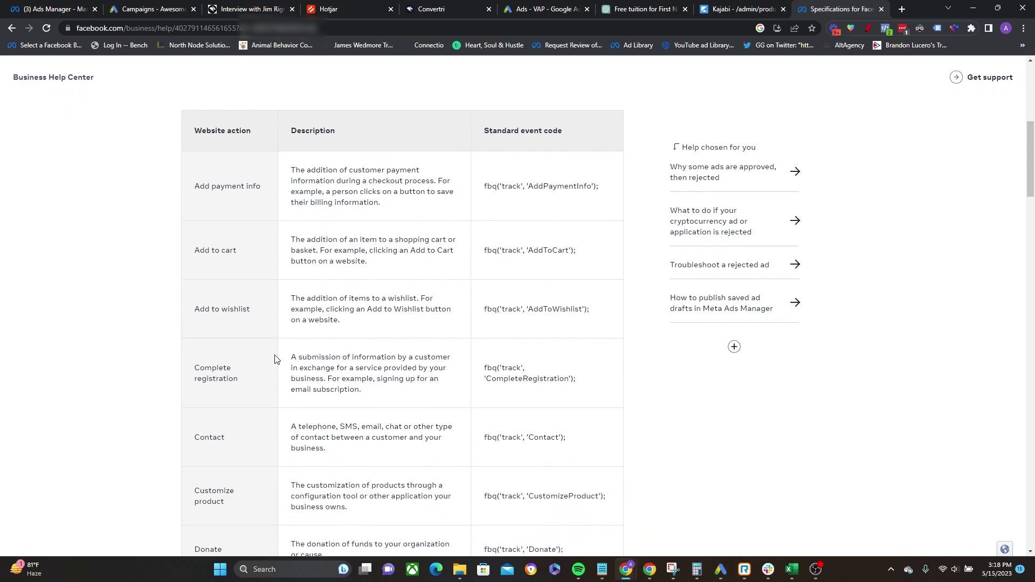
pyautogui.moveTo(200, 309); pyautogui.dragTo(240, 318)
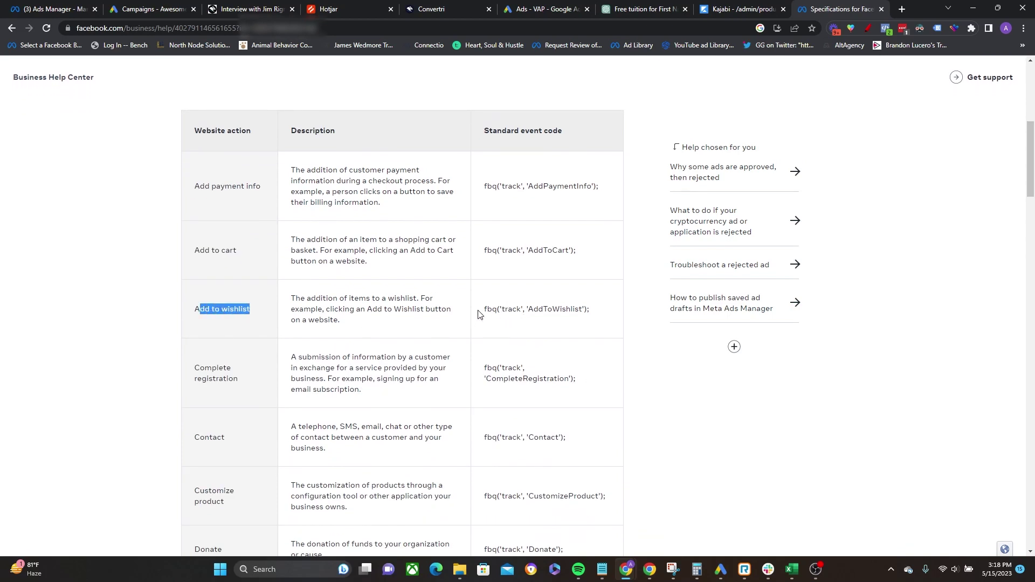
pyautogui.moveTo(482, 310); pyautogui.dragTo(593, 315)
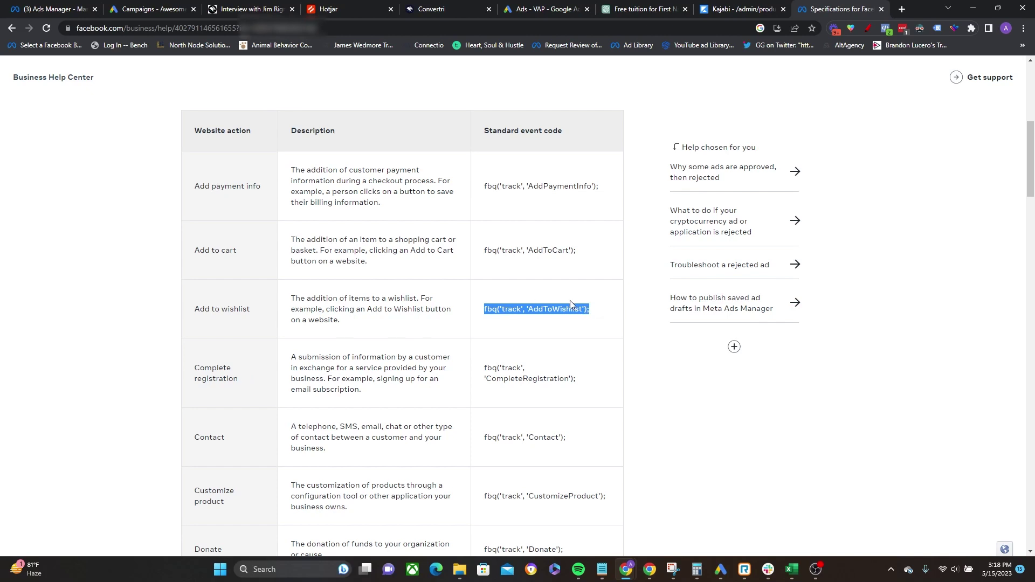
# Select the Lead event code fbq('track', 'Lead'); and return to the Convertri tab
pyautogui.scroll(-5, 502, 294)
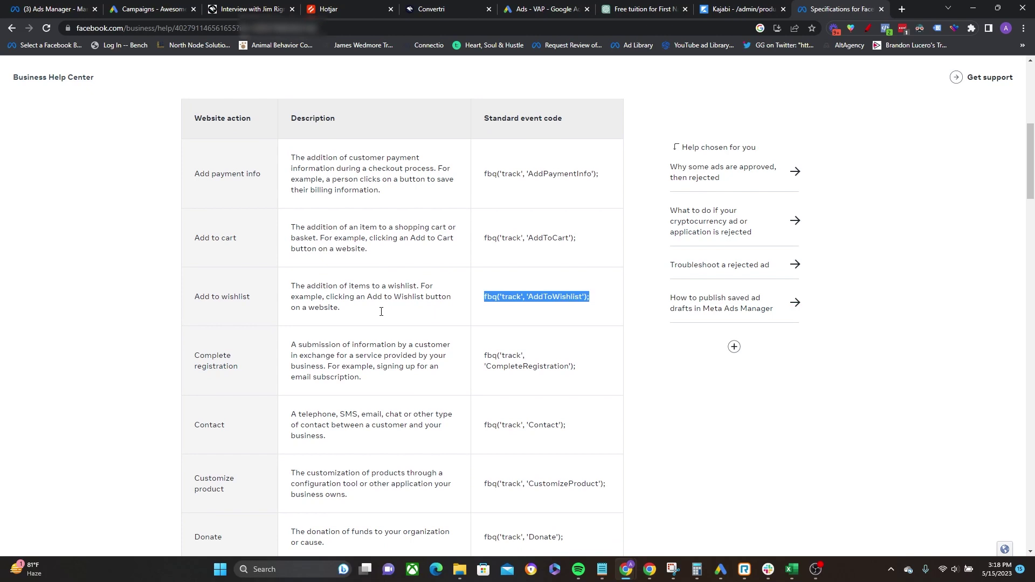
pyautogui.scroll(-2, 354, 265)
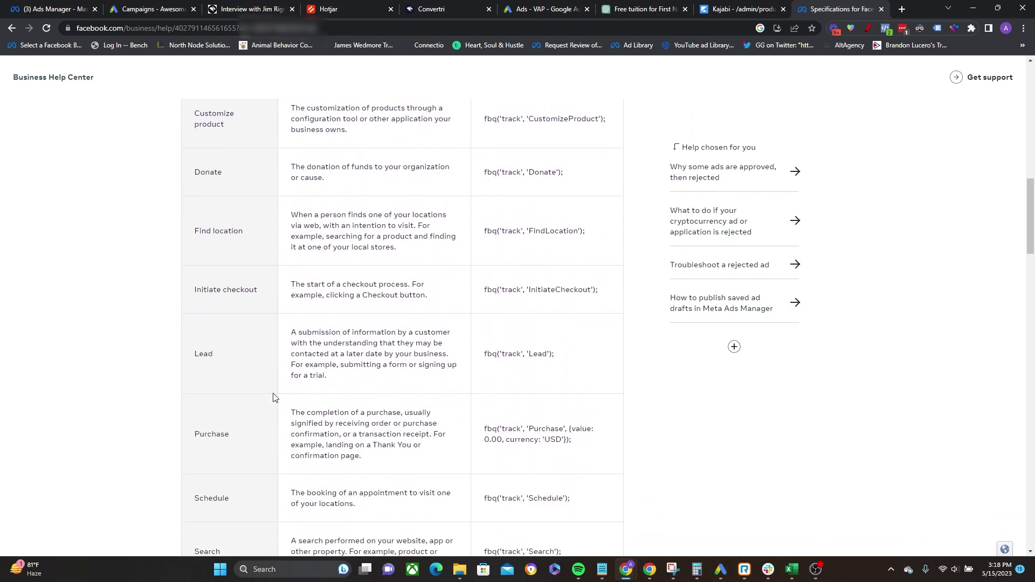
pyautogui.doubleClick(203, 355)
pyautogui.click(531, 352)
pyautogui.moveTo(567, 357); pyautogui.dragTo(484, 364)
pyautogui.hotkey('ctrl', 'c')
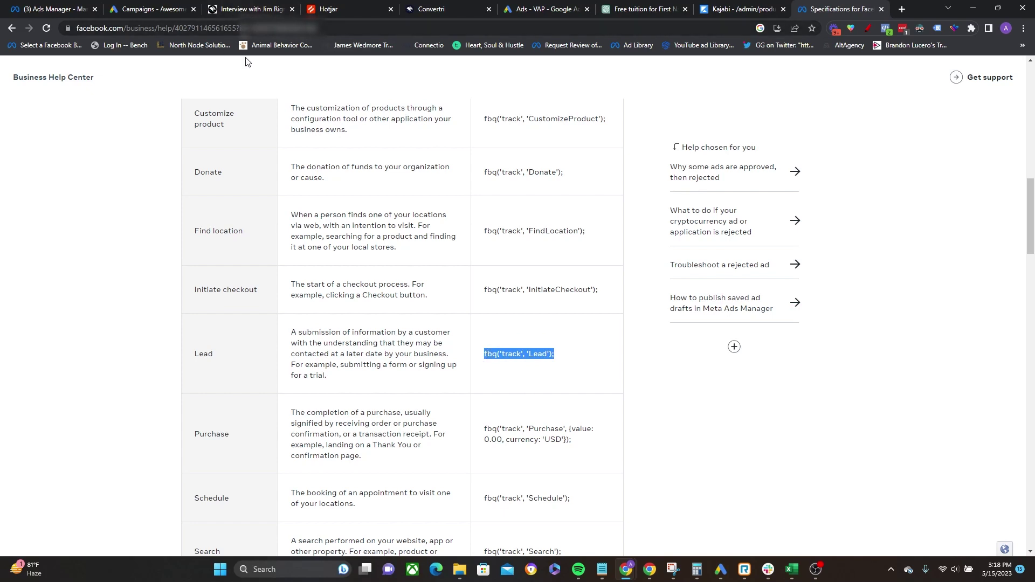
pyautogui.click(434, 9)
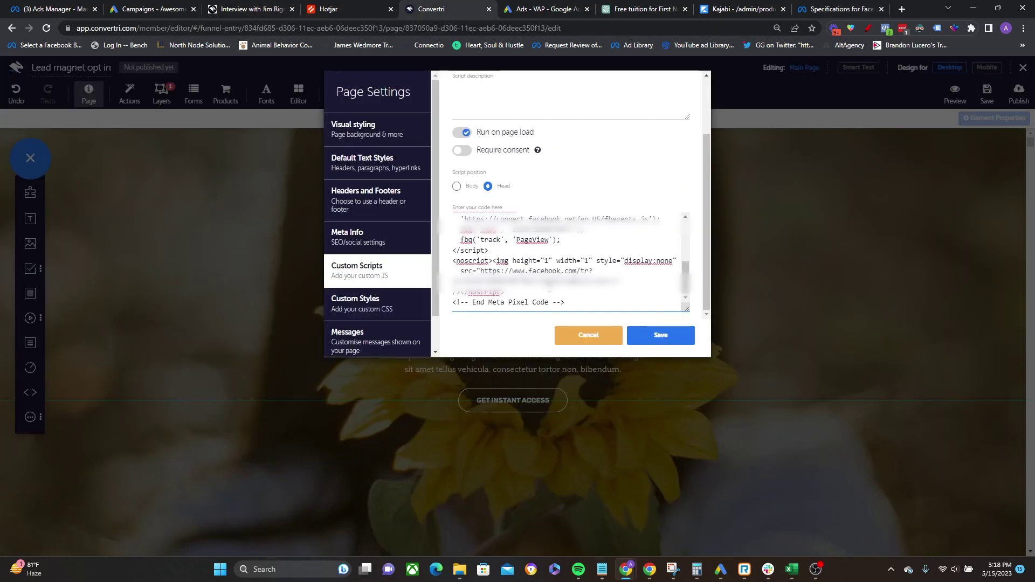
# Paste fbq('track', 'Lead'); on a new line after the PageView call and save the FB pixel script
pyautogui.moveTo(560, 240); pyautogui.dragTo(462, 246)
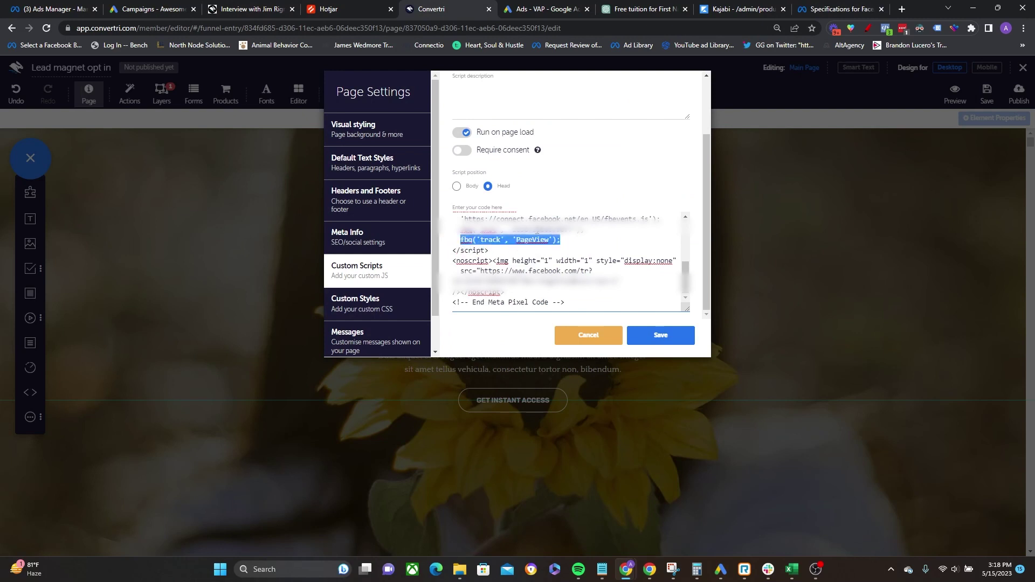
pyautogui.click(572, 241)
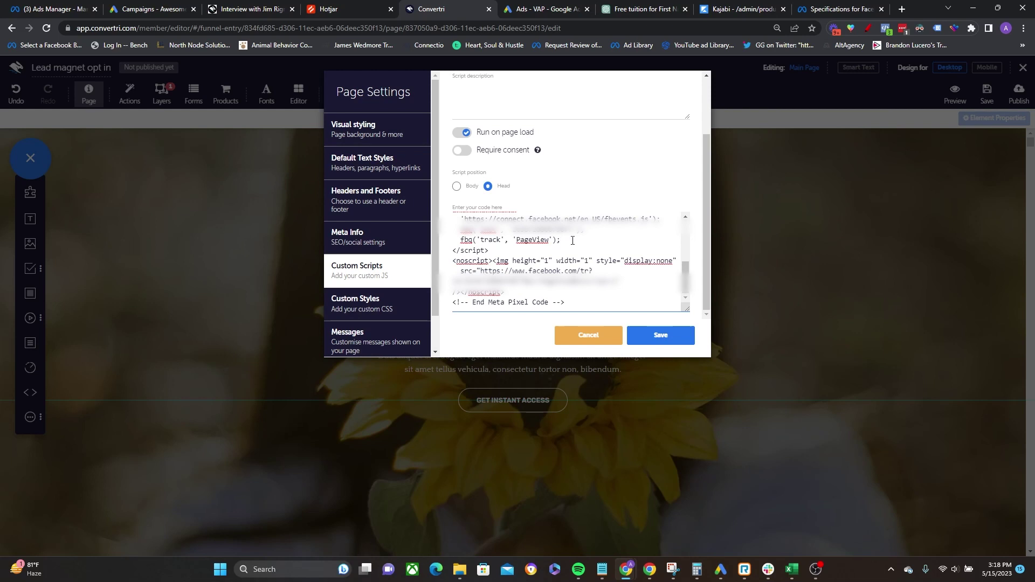
pyautogui.press('Return')
pyautogui.hotkey('ctrl', 'v')
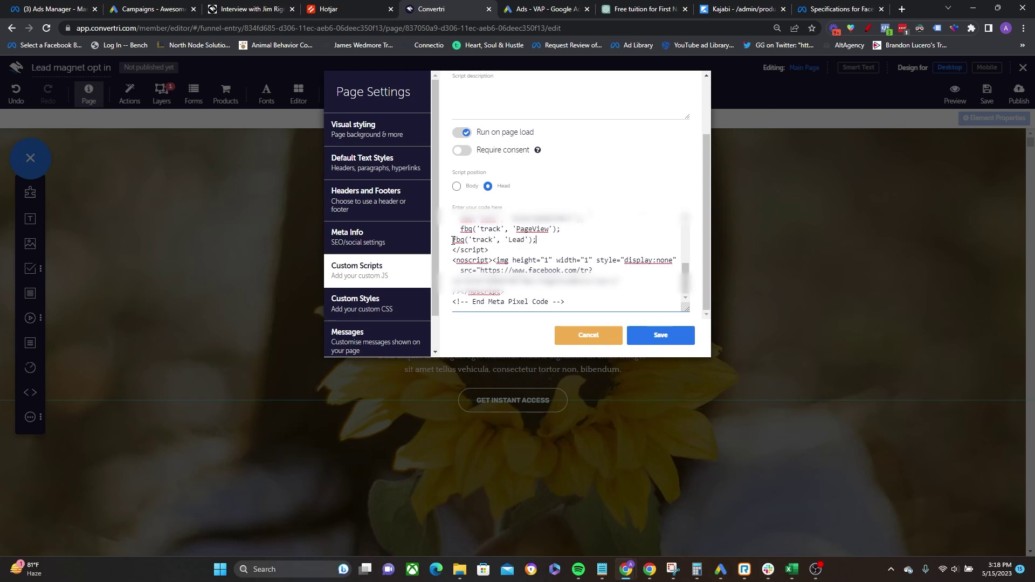
pyautogui.press('Tab')
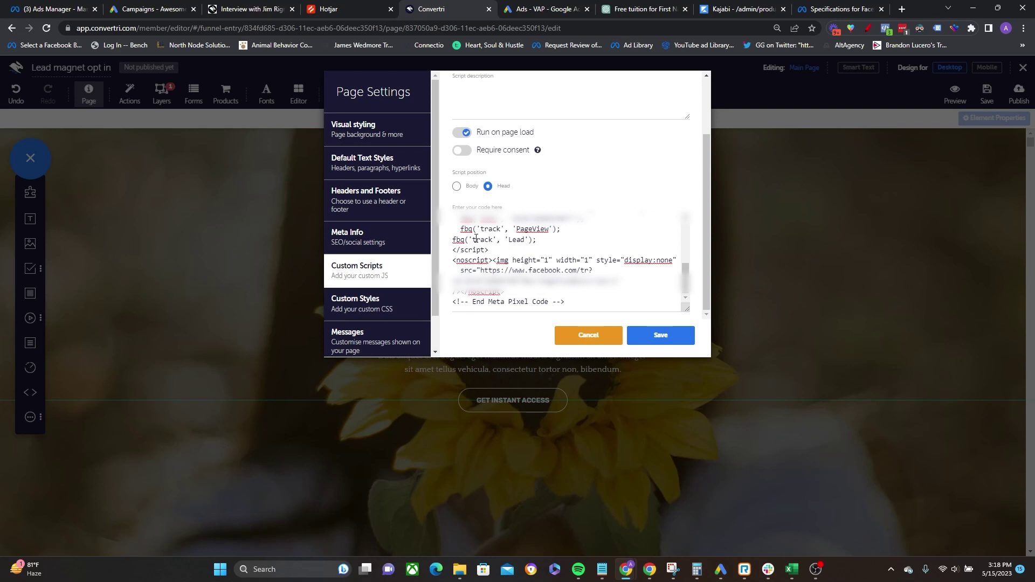
pyautogui.click(561, 246)
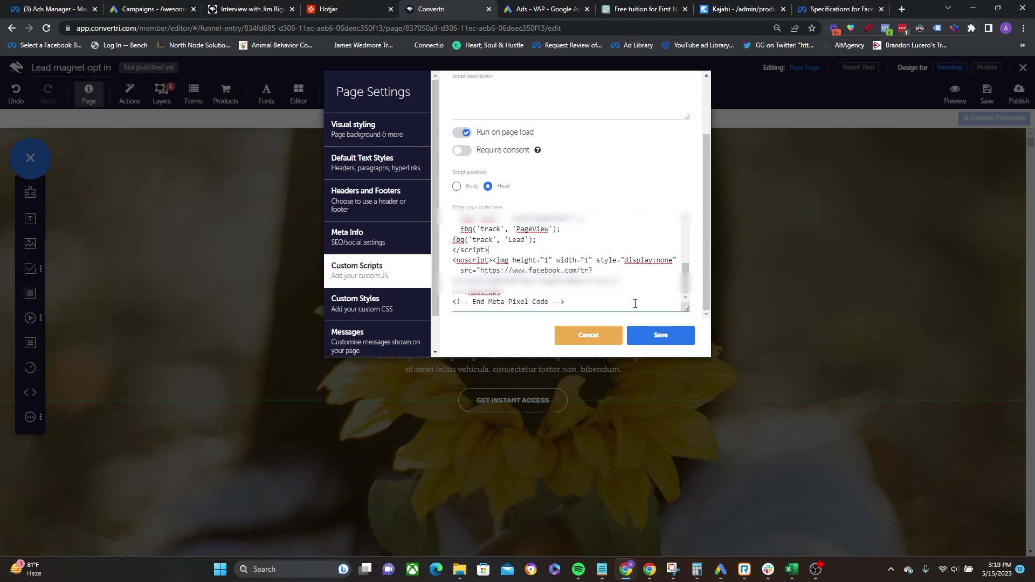
pyautogui.click(661, 340)
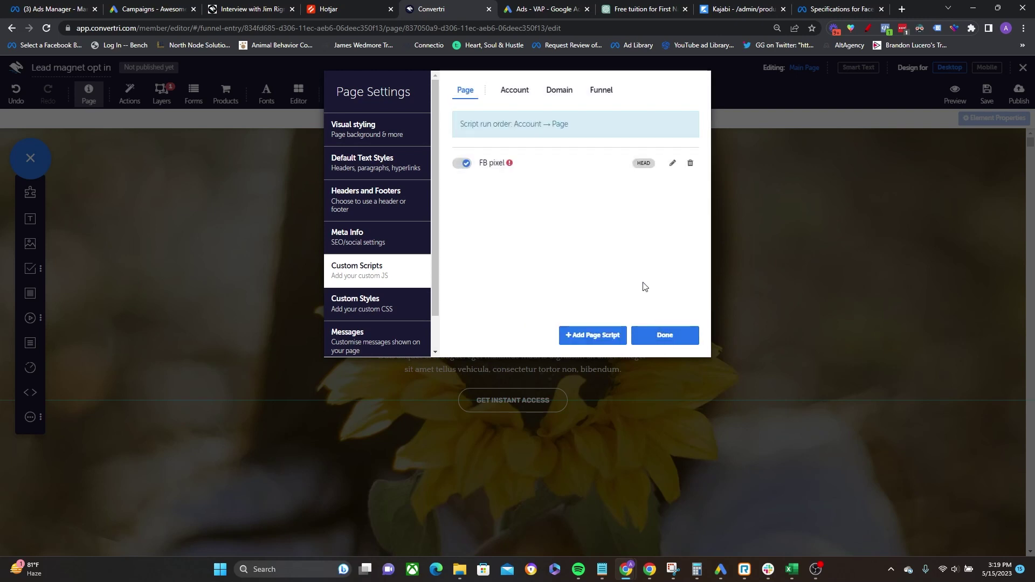
# Close Page Settings with Done to return to the Thank You page editor
pyautogui.click(665, 339)
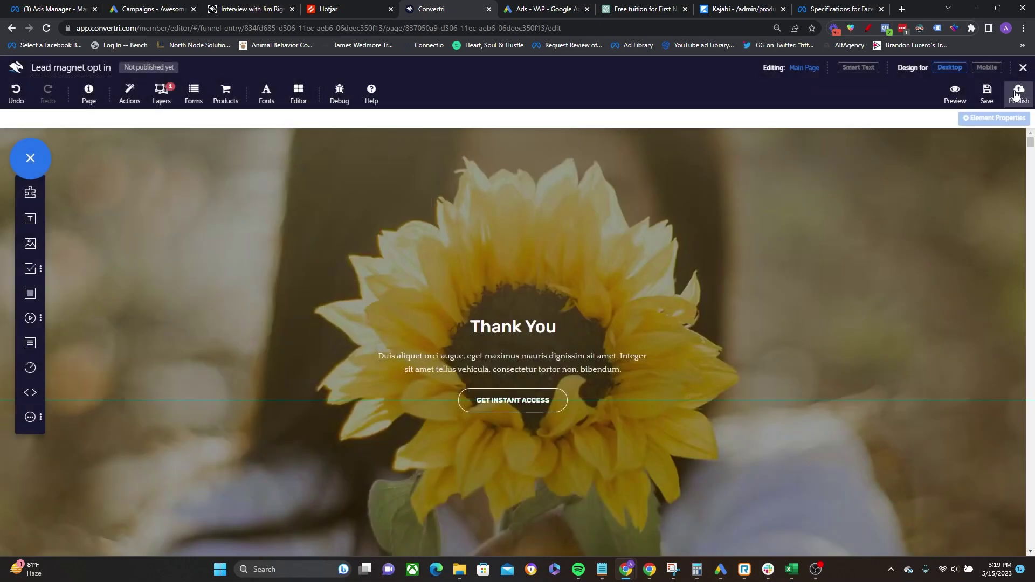